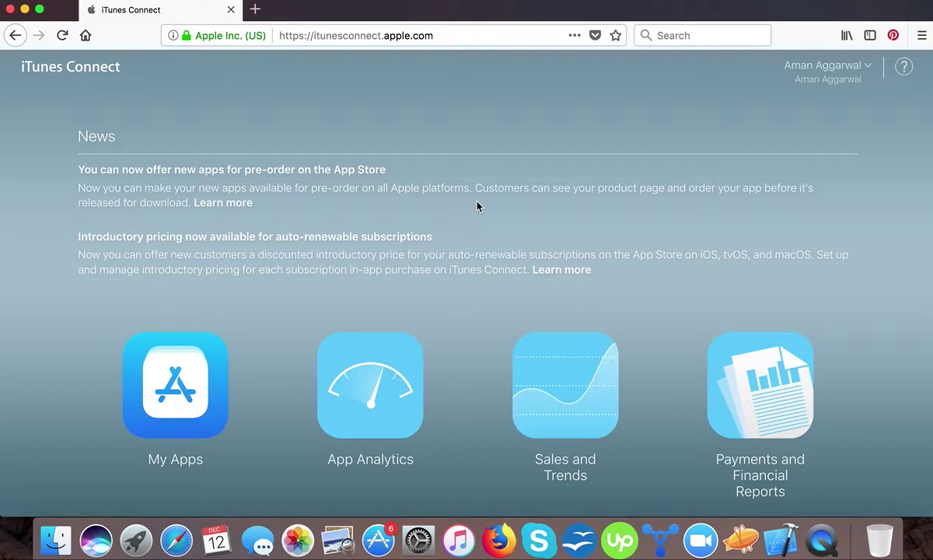
Scroll down the iTunes Connect home dashboard to bring the My Apps section into view
scroll(477, 205, down, 1)
scroll(478, 205, down, 2)
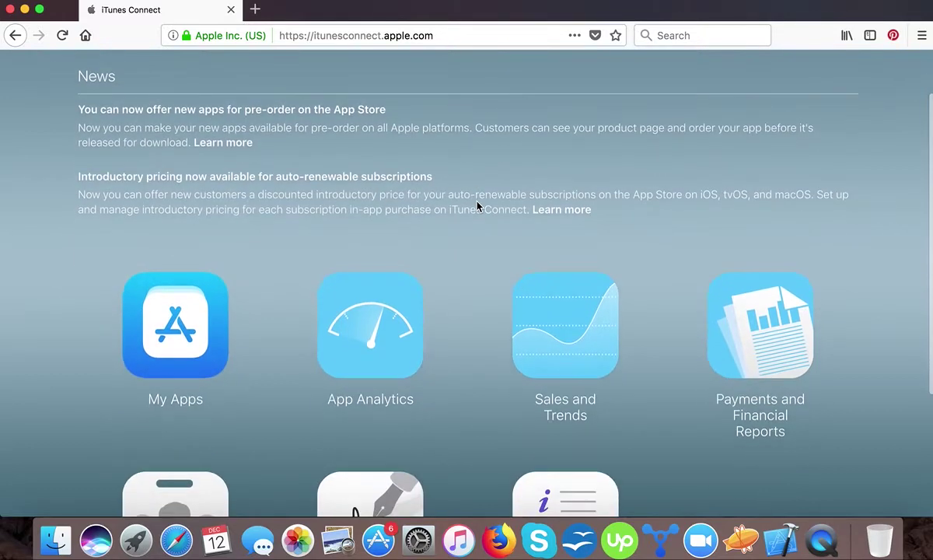
scroll(479, 207, down, 3)
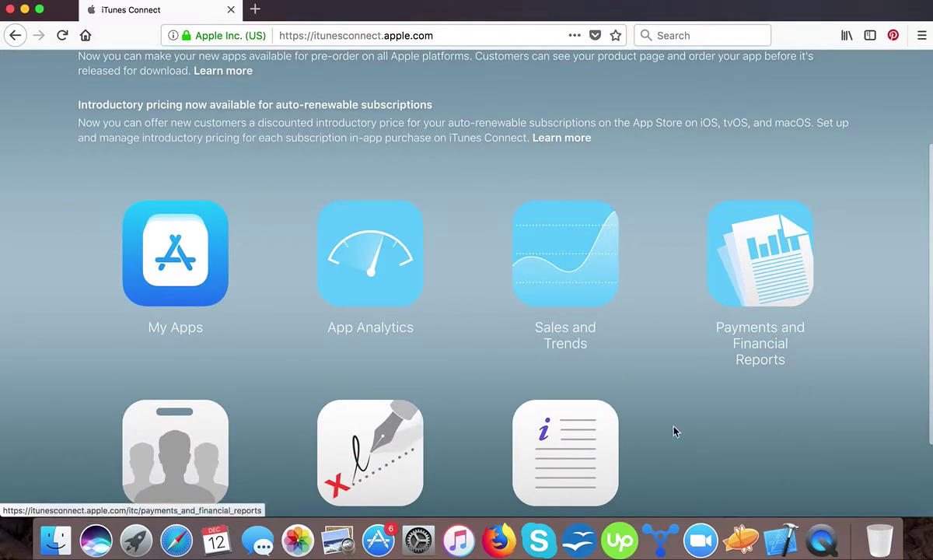
Open MathLearner from My Apps and scroll App Information down to Additional Information
click(178, 277)
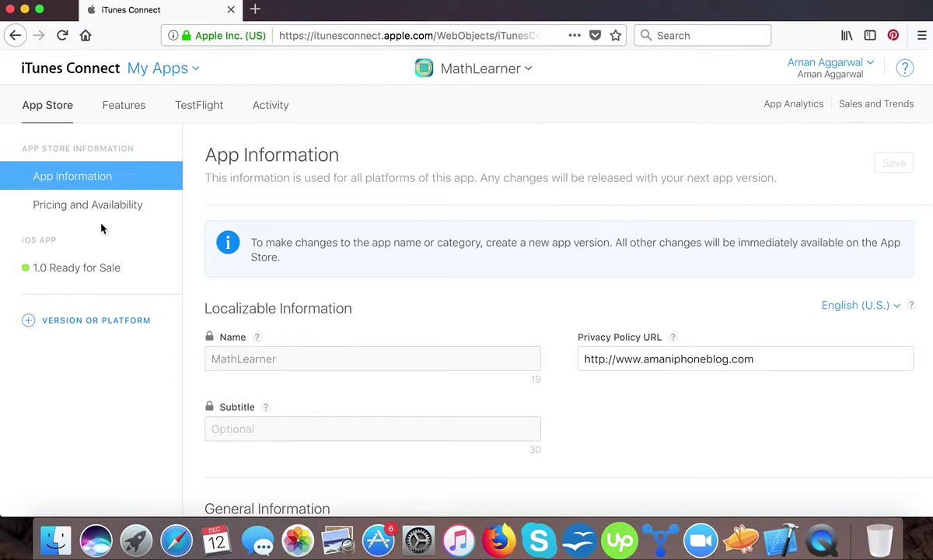
scroll(263, 281, down, 1)
scroll(263, 285, down, 3)
scroll(263, 285, down, 5)
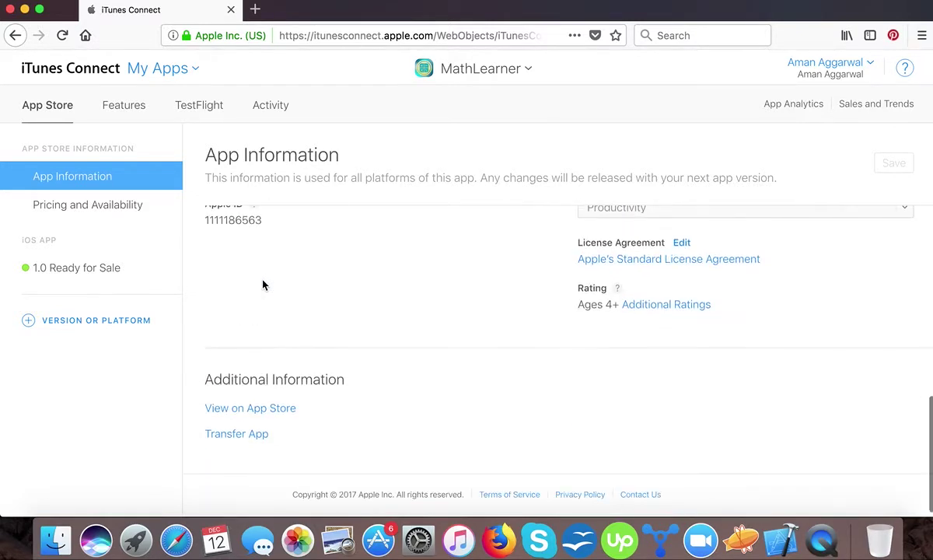
Start Transfer App for MathLearner and read through its criteria and notes, all met
click(240, 440)
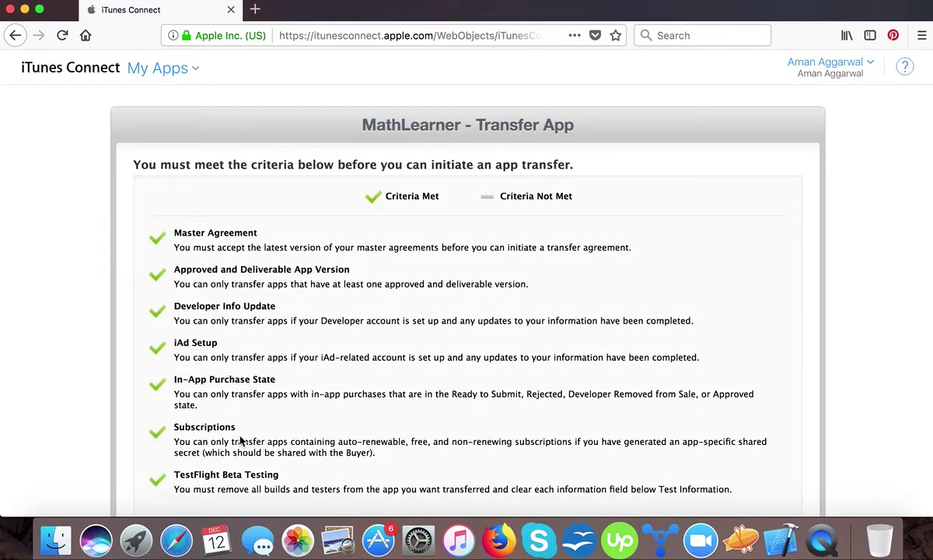
scroll(241, 441, down, 1)
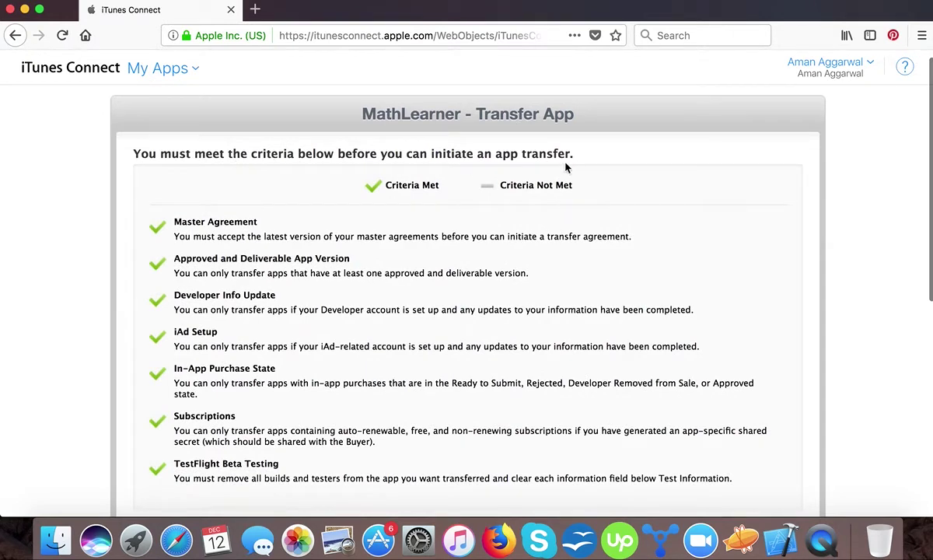
scroll(506, 256, down, 1)
scroll(505, 258, down, 1)
scroll(507, 260, down, 2)
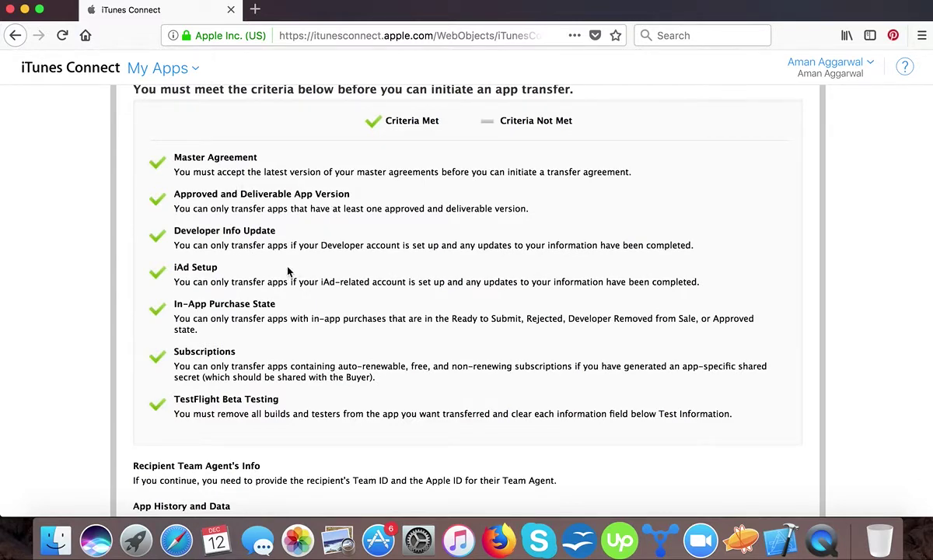
scroll(223, 285, down, 3)
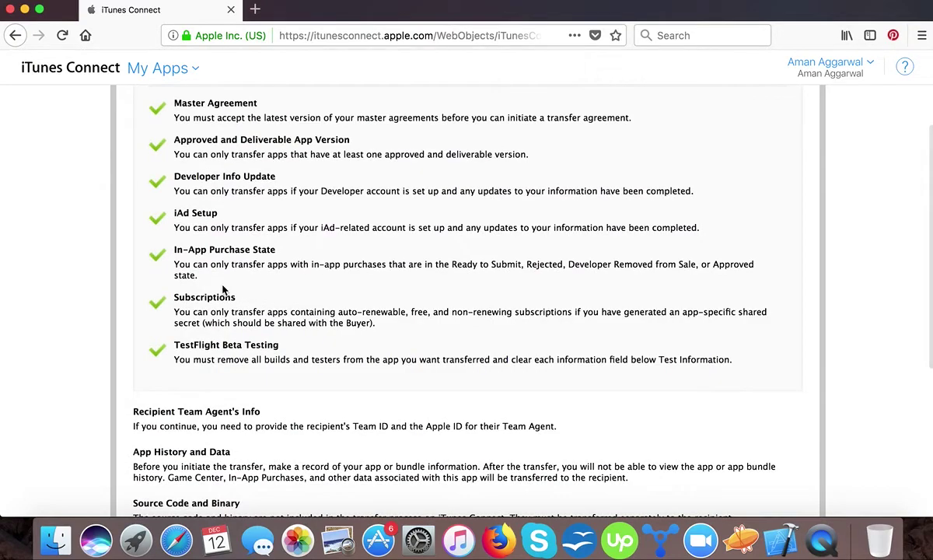
scroll(222, 286, down, 1)
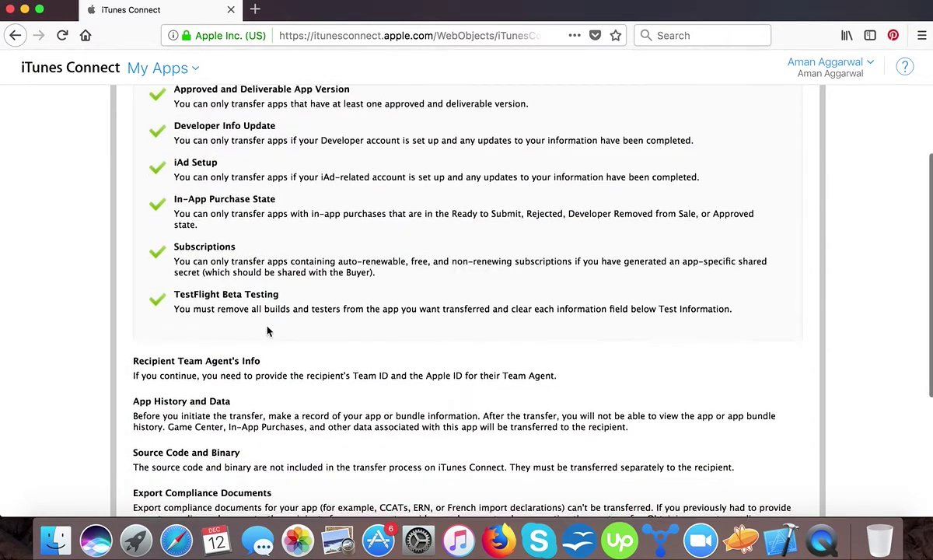
scroll(267, 331, down, 3)
scroll(268, 329, up, 4)
scroll(267, 327, up, 5)
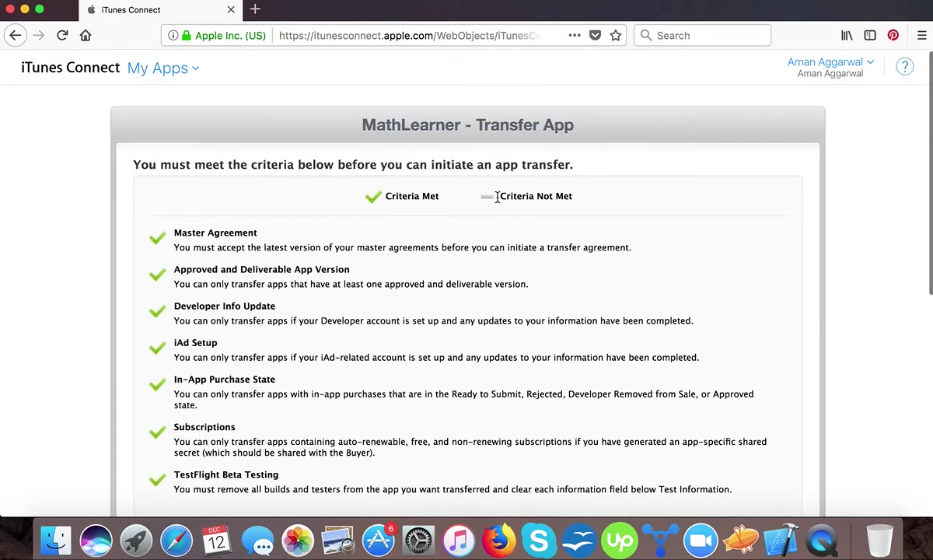
scroll(160, 482, down, 1)
scroll(161, 483, down, 1)
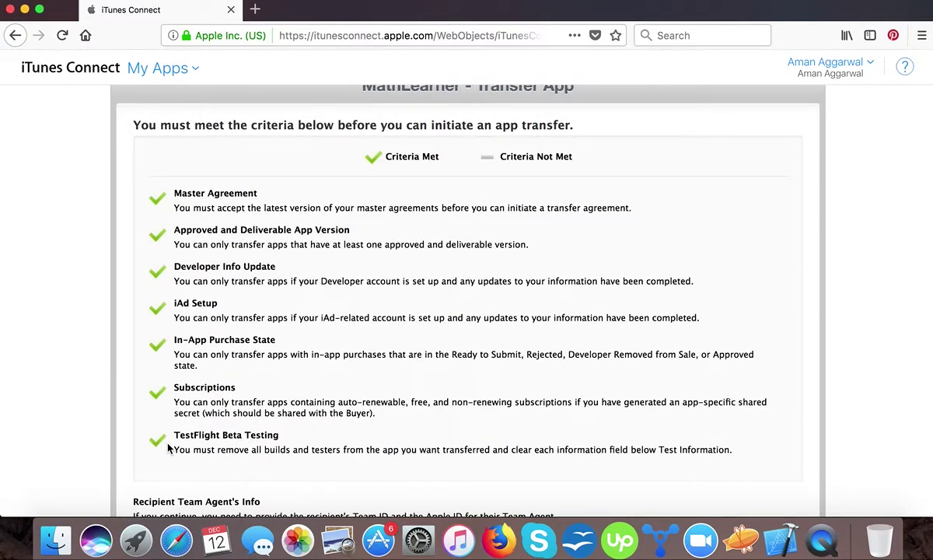
scroll(168, 449, down, 1)
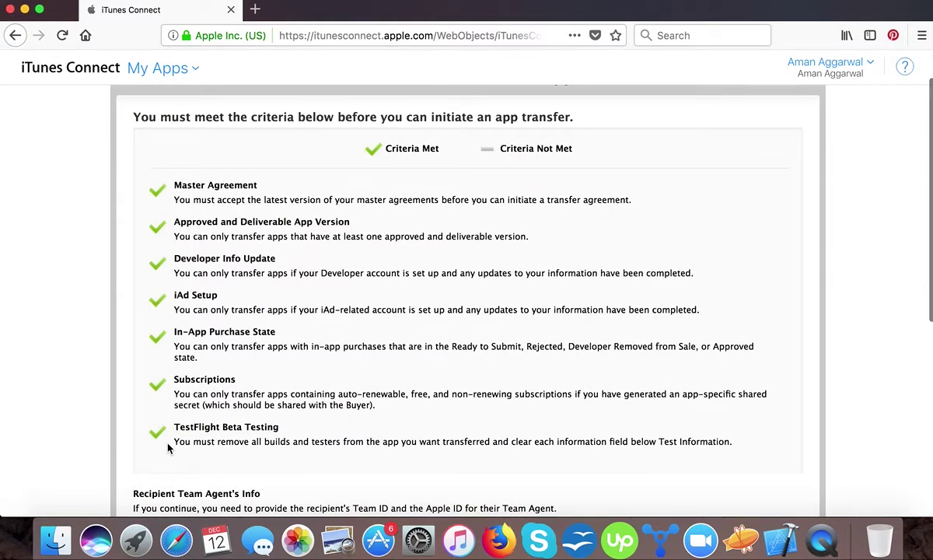
scroll(168, 449, down, 3)
scroll(168, 448, down, 4)
scroll(168, 449, down, 2)
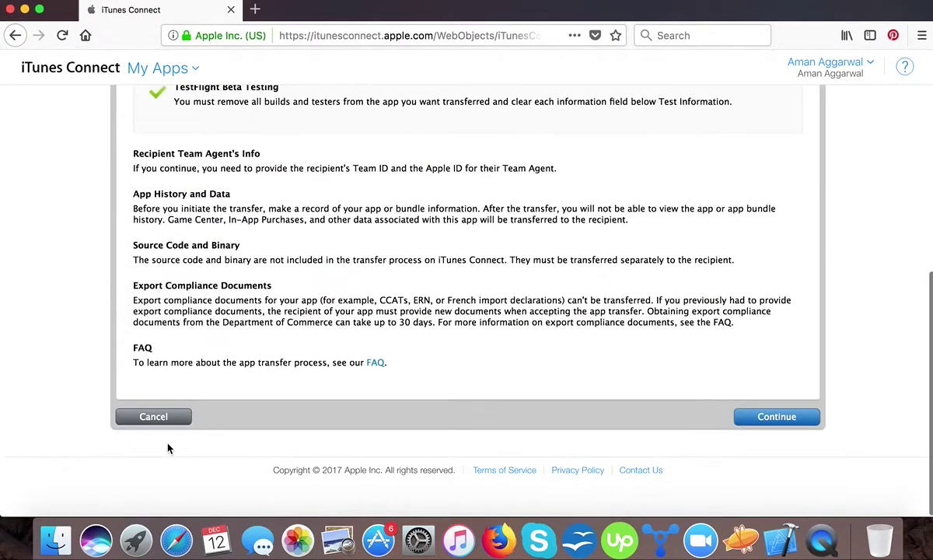
Continue past the transfer criteria to the Recipient Information form
click(780, 419)
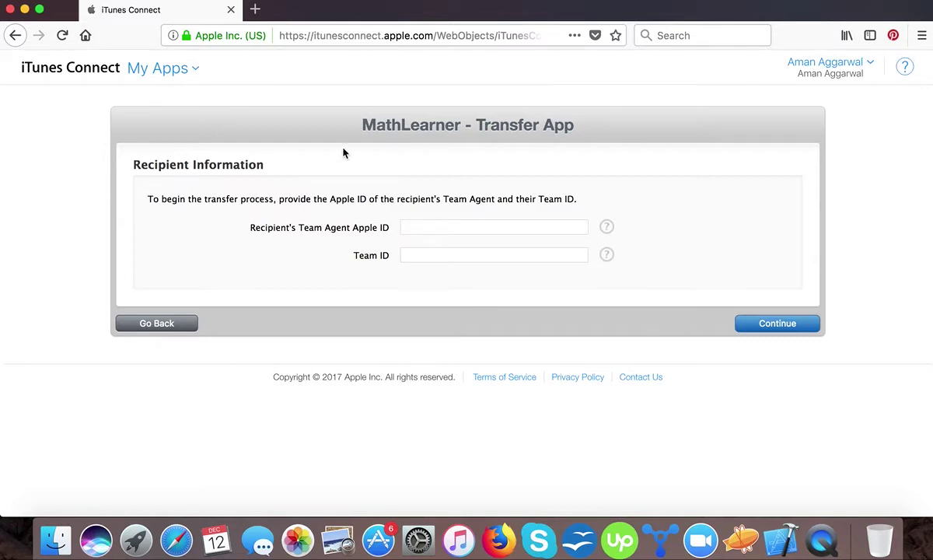
In a new Firefox tab, load developer.apple.com/, fixing the misspelled address
click(255, 10)
text(d)
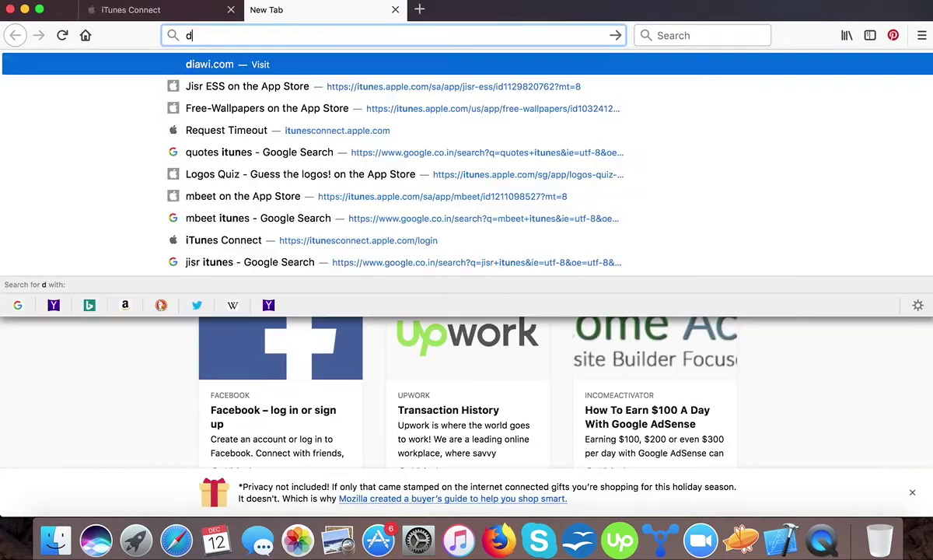
text(evlop)
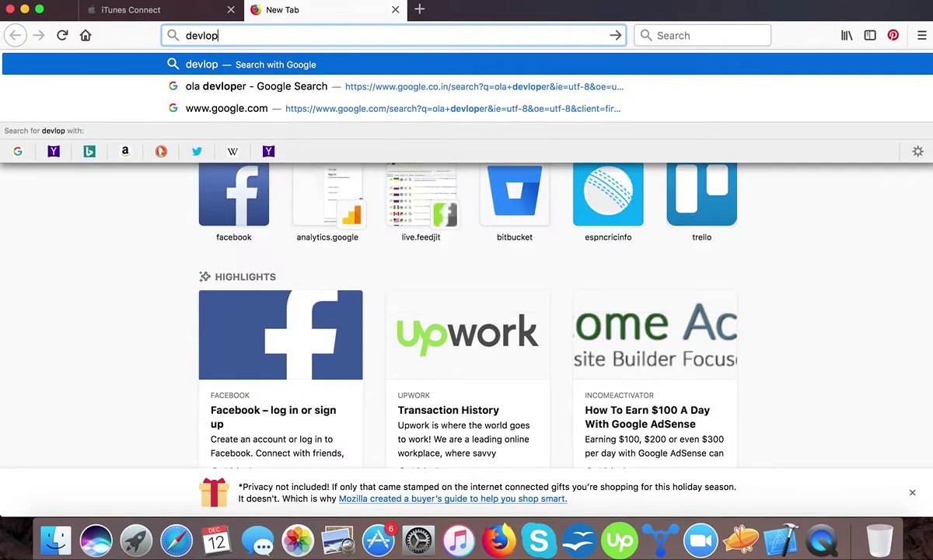
text(er.apple.com)
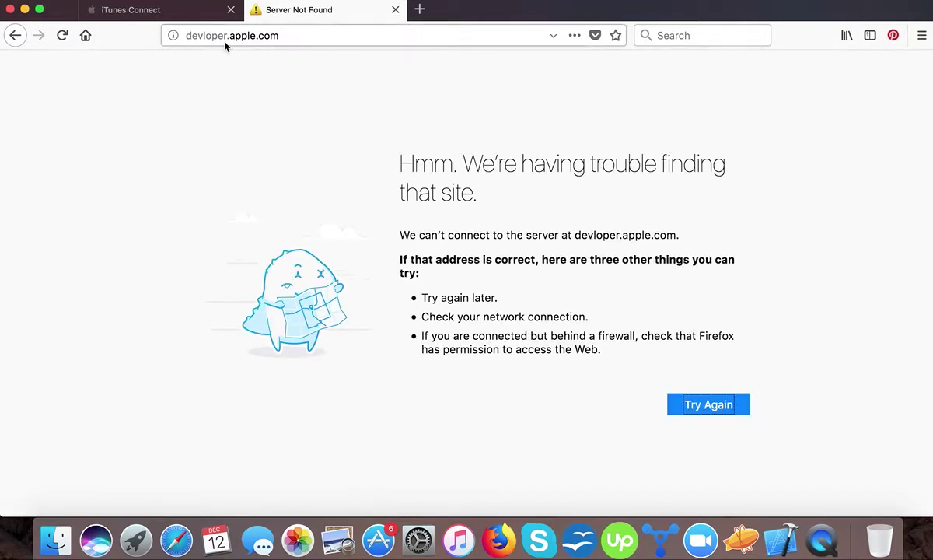
click(200, 36)
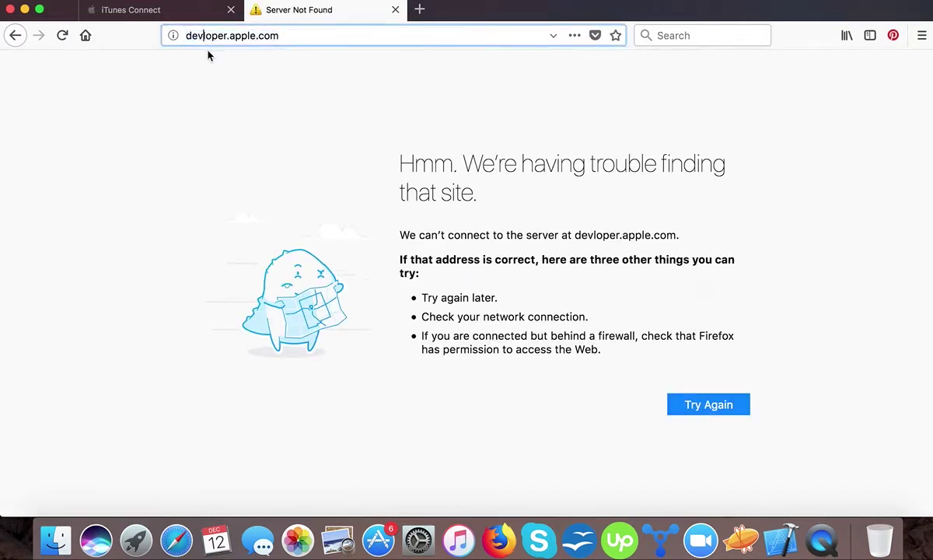
text(e)
key(End)
text(/)
key(Return)
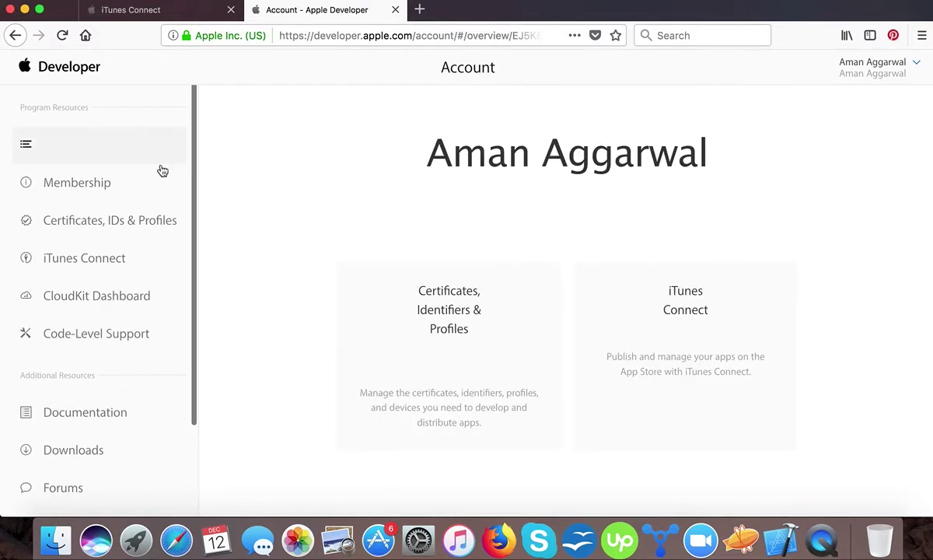
Open Membership Details, select the Team ID, and check the account's sign-in email
click(78, 196)
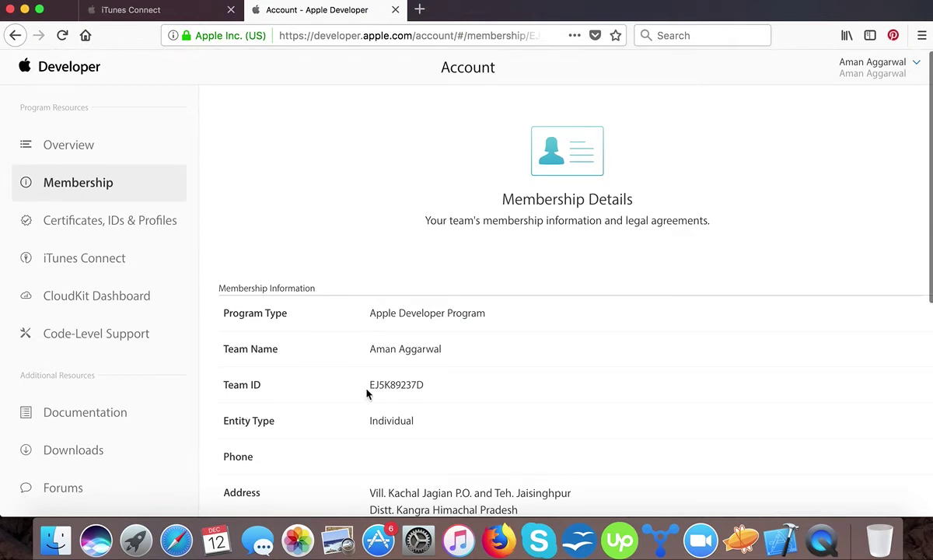
drag(370, 389, 439, 387)
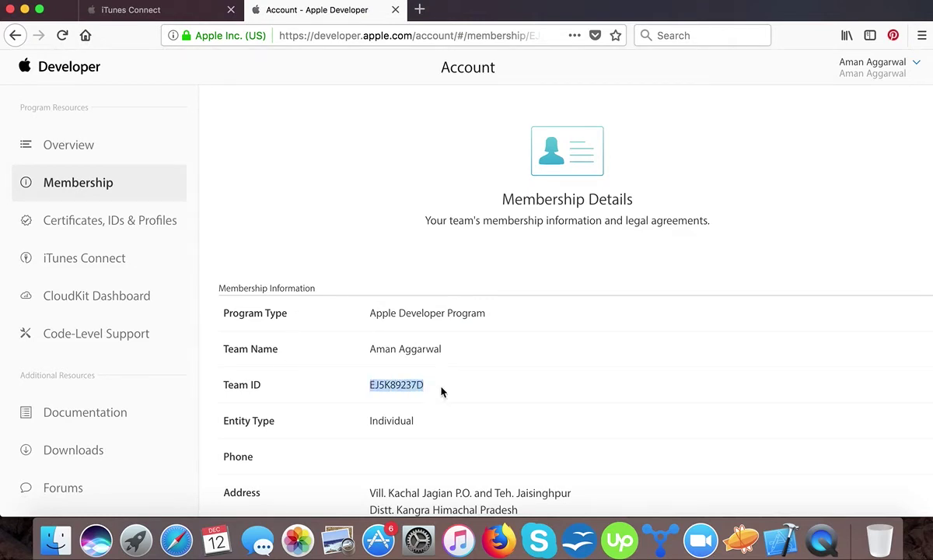
click(916, 63)
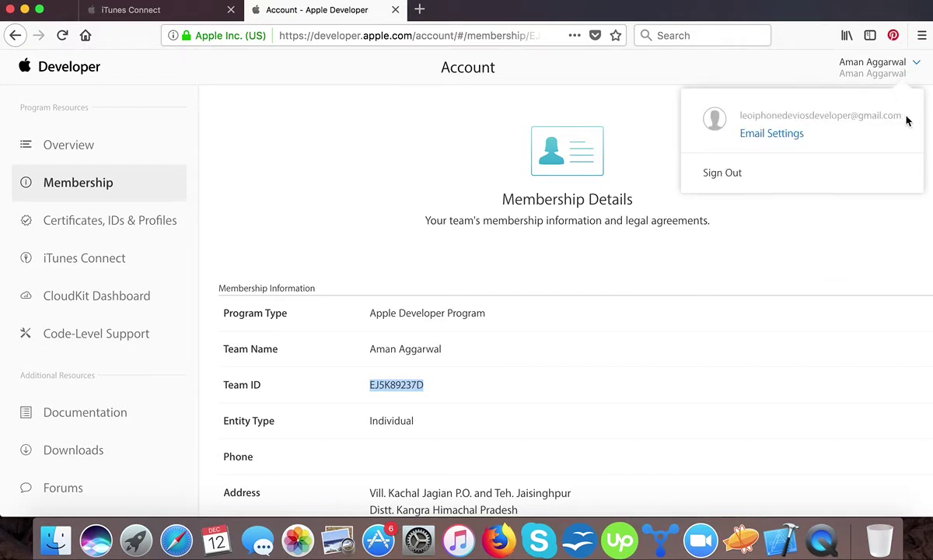
drag(904, 115, 744, 118)
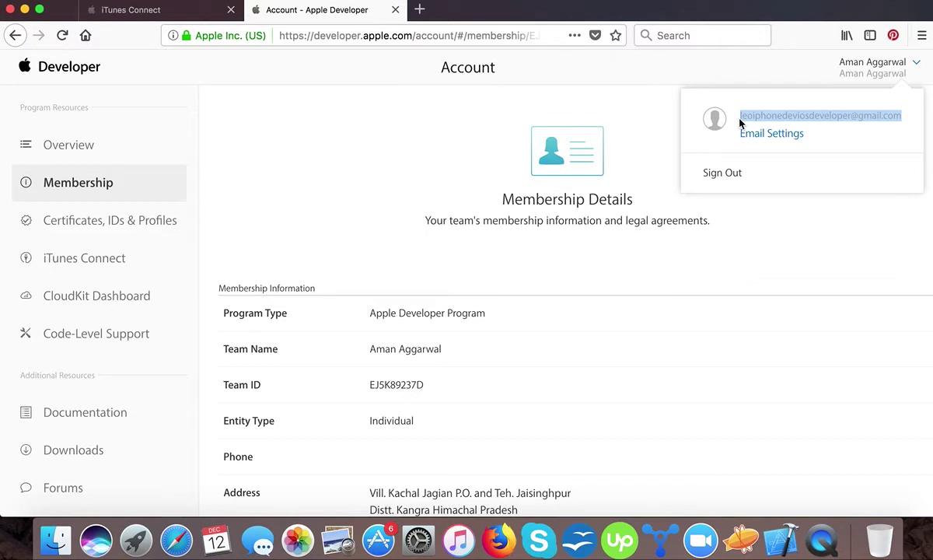
click(762, 243)
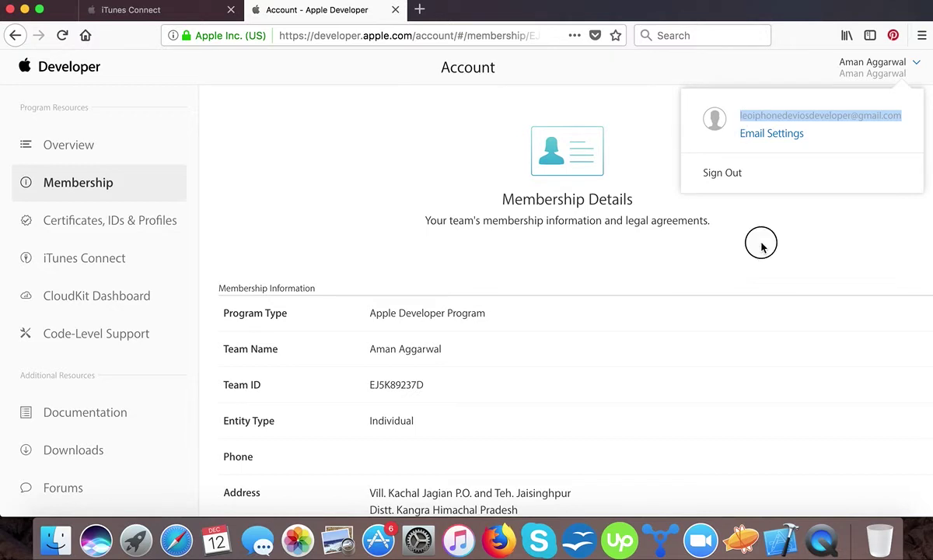
double_click(410, 383)
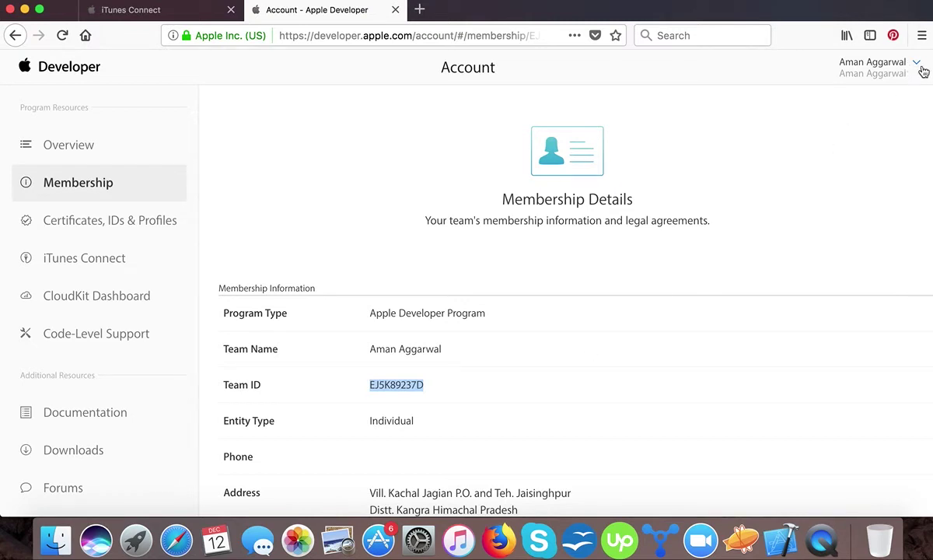
click(910, 71)
drag(890, 110, 782, 112)
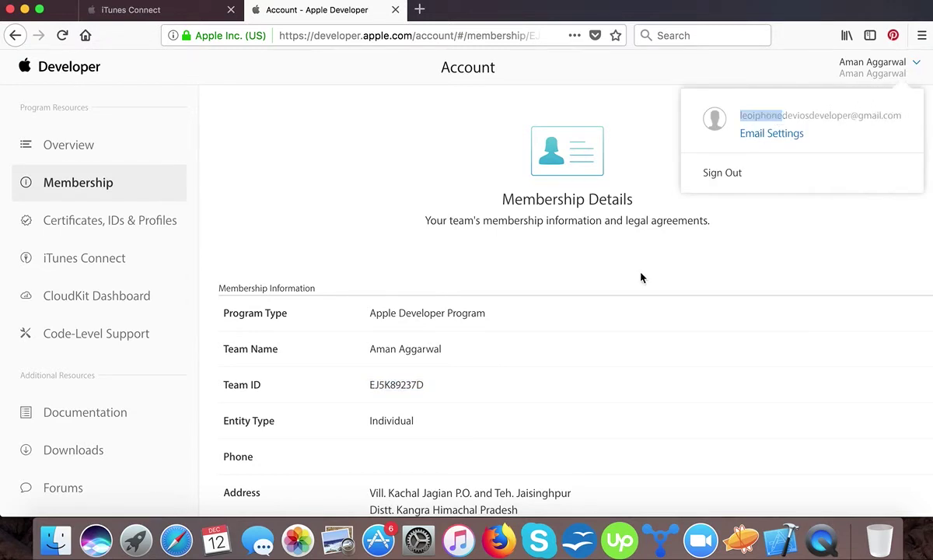
click(199, 10)
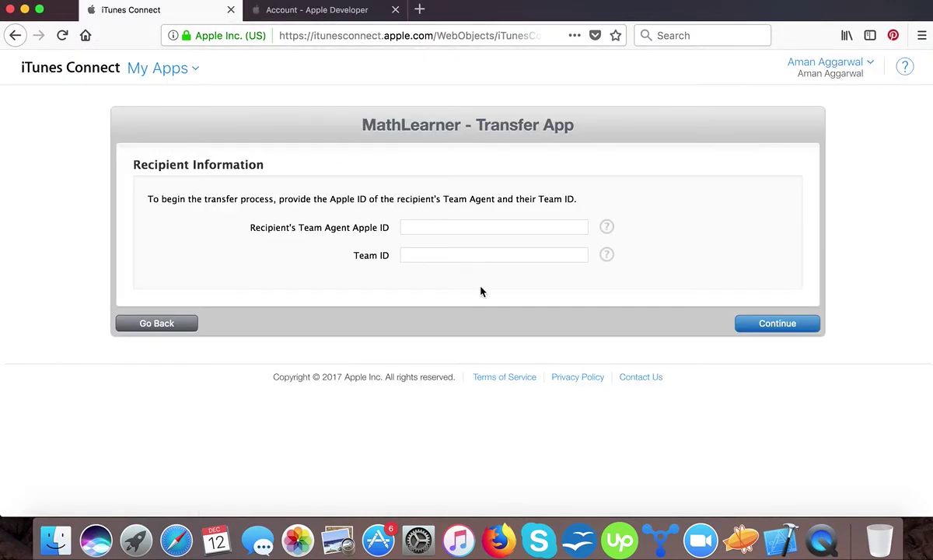
click(311, 9)
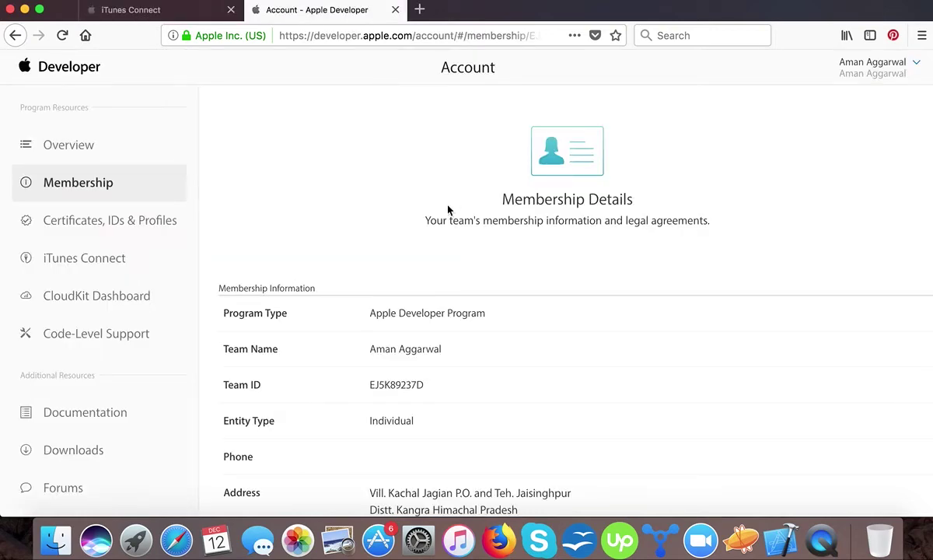
double_click(390, 384)
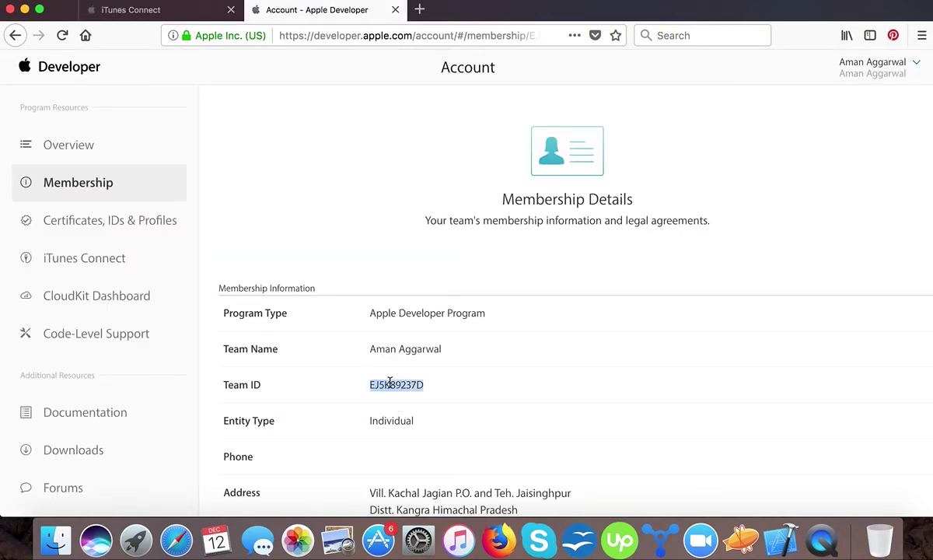
click(165, 11)
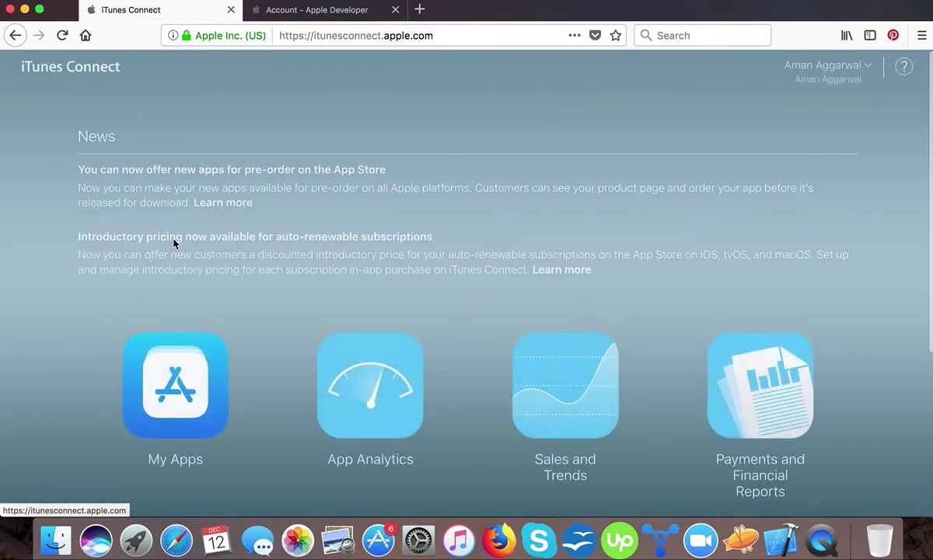
scroll(702, 410, down, 2)
scroll(702, 410, down, 4)
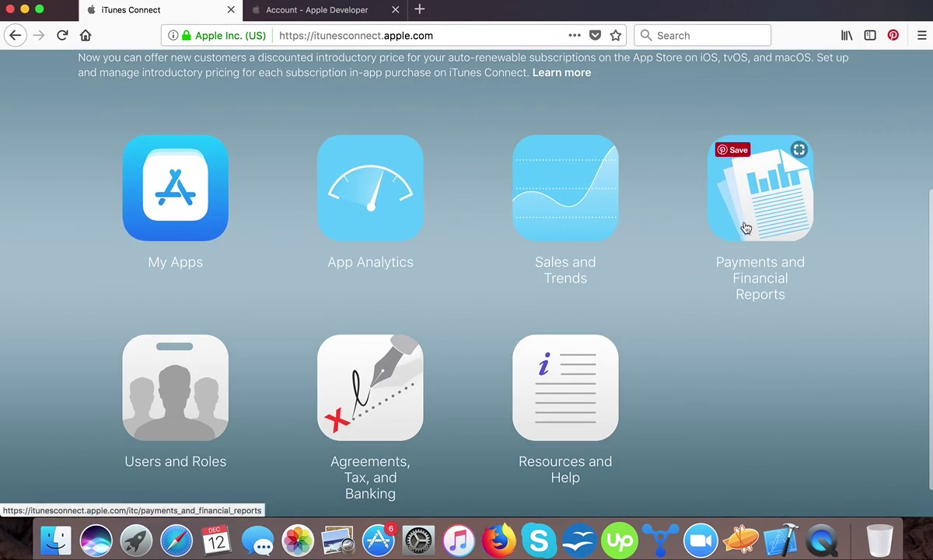
click(394, 390)
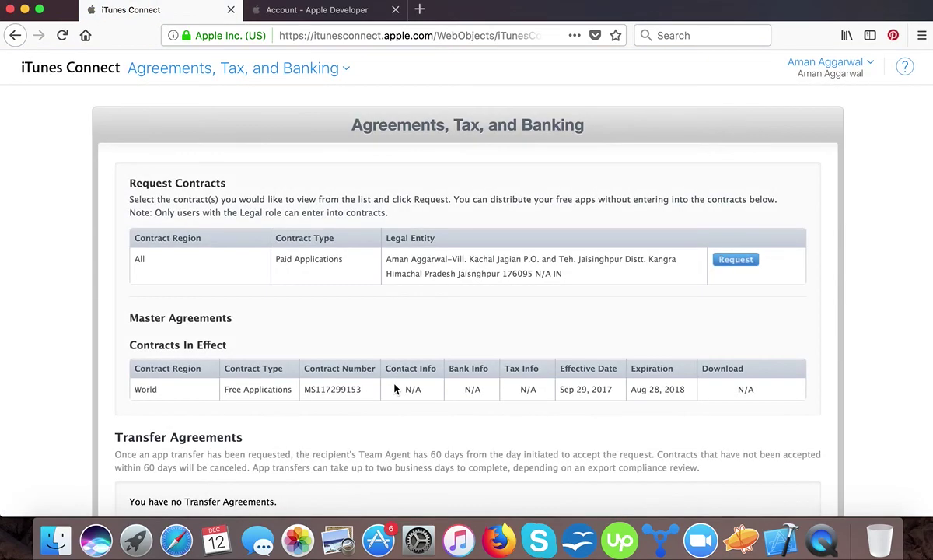
scroll(420, 334, down, 2)
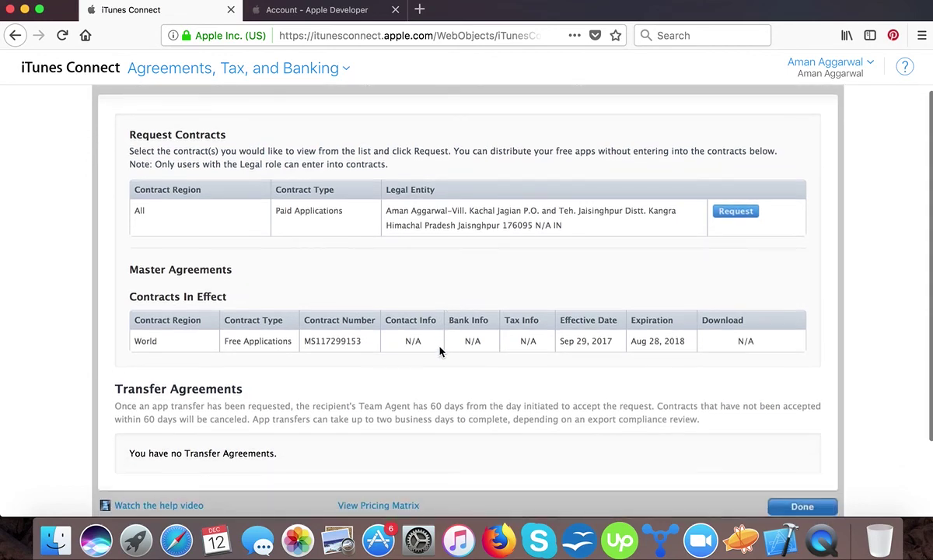
scroll(439, 351, down, 2)
drag(115, 328, 292, 340)
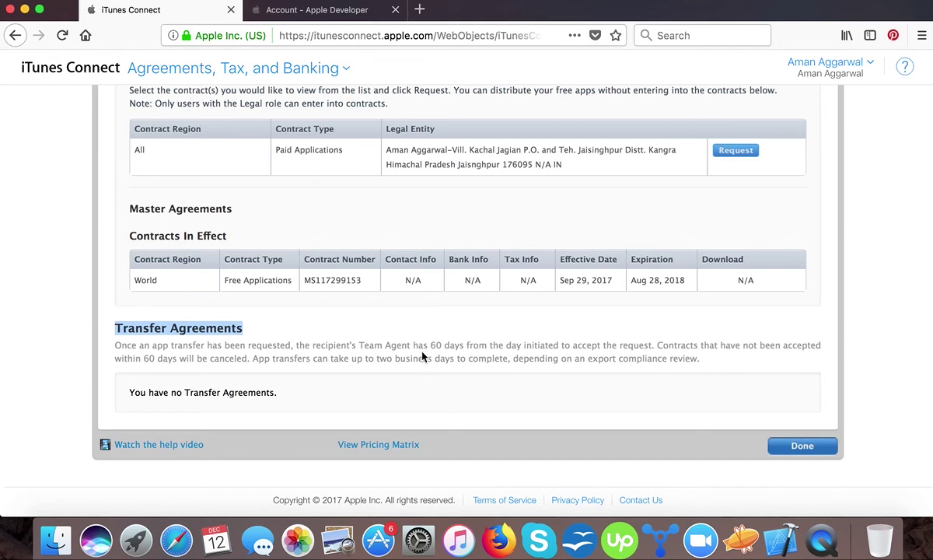
drag(424, 345, 809, 346)
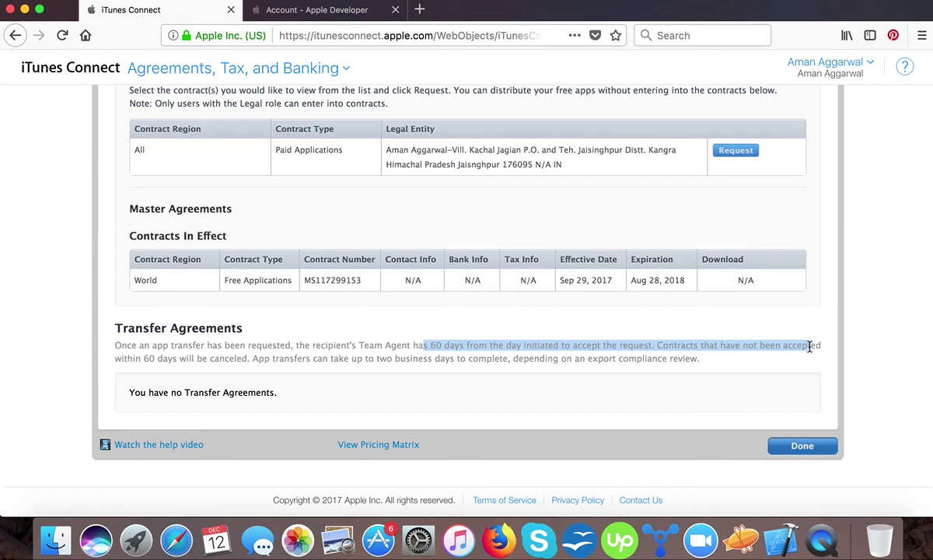
click(795, 446)
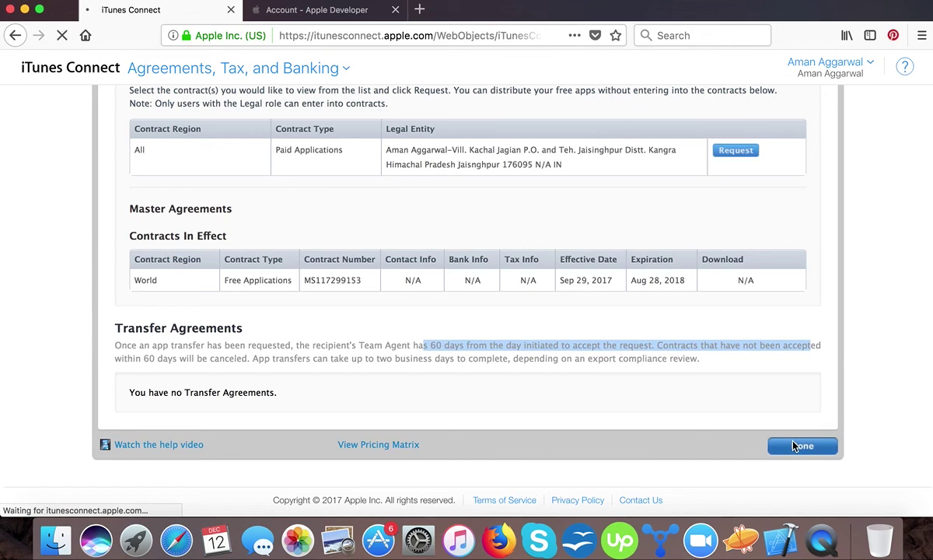